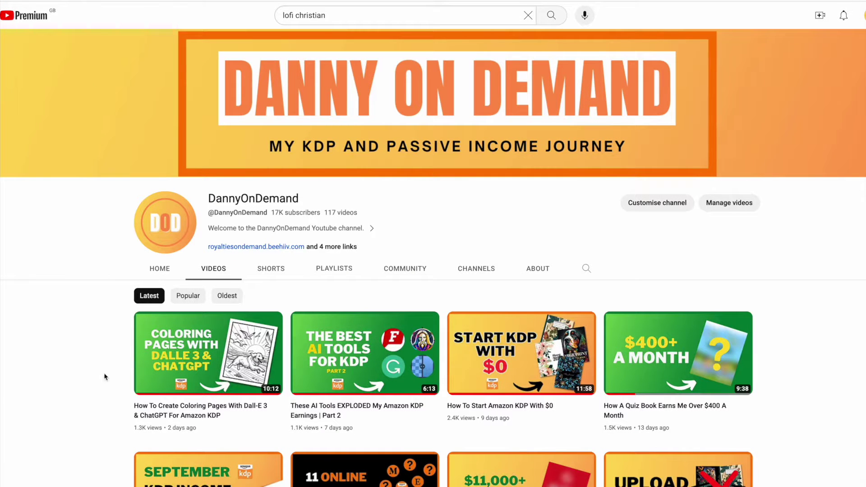
Step: Scroll through the four square cartoon golden retriever park images titled 'dog coloring book'
mouse_move(165, 312)
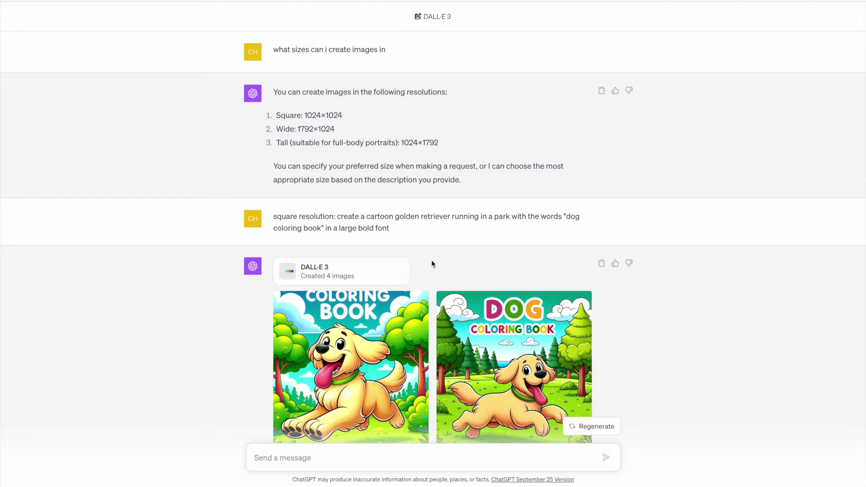
scroll(429, 264, down, 1)
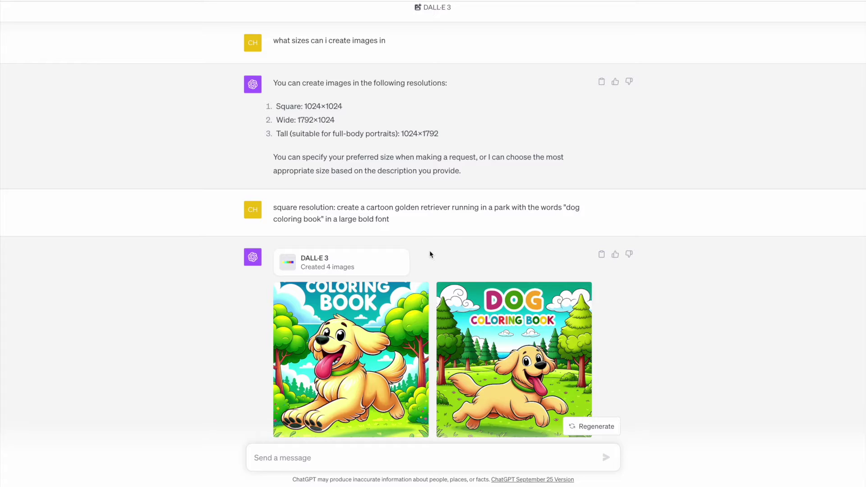
scroll(429, 251, down, 1)
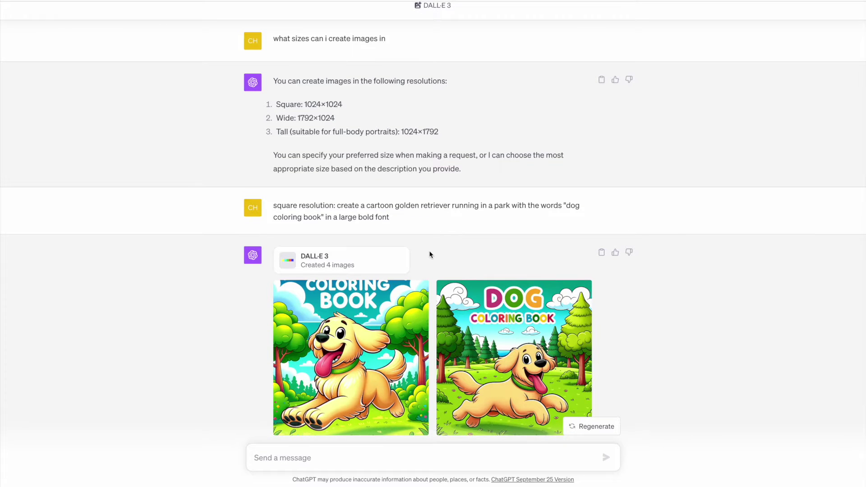
scroll(437, 248, down, 3)
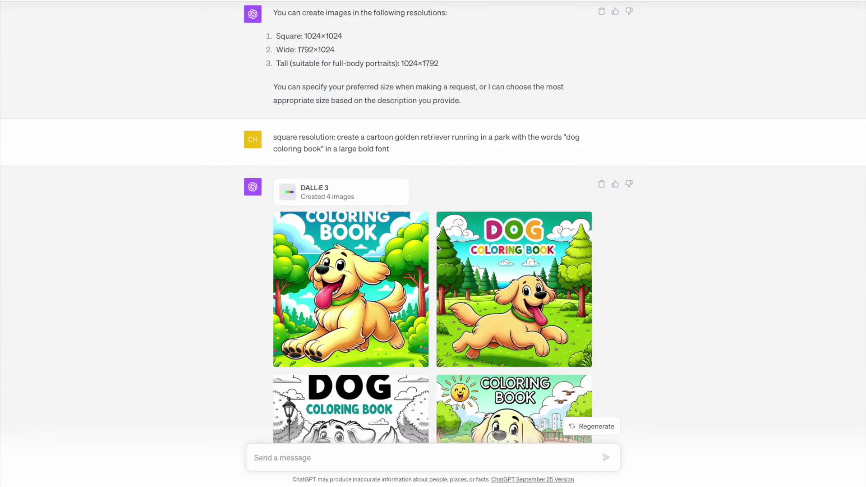
scroll(437, 248, down, 5)
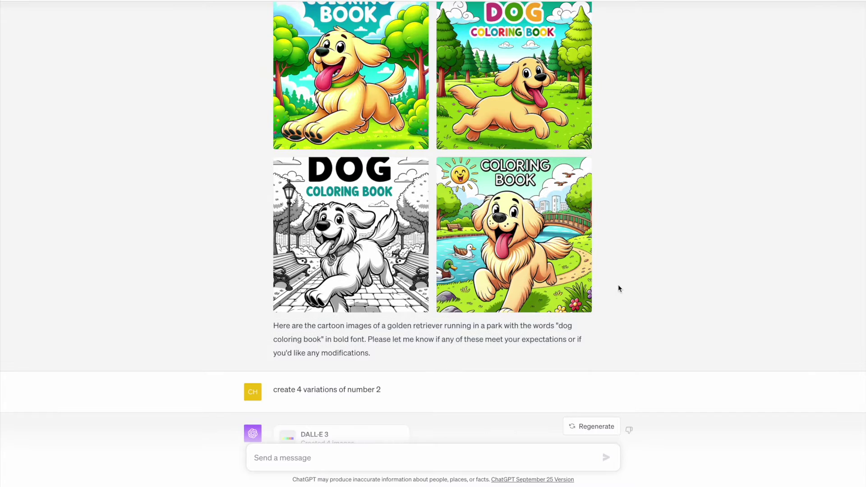
Step: Review the four variations of image 2 and enlarge the second one to read its prompt
scroll(618, 288, down, 2)
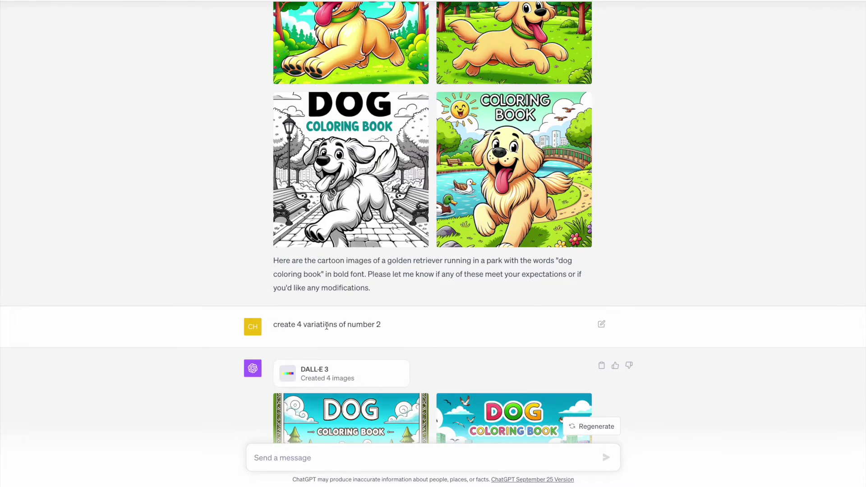
scroll(416, 326, down, 4)
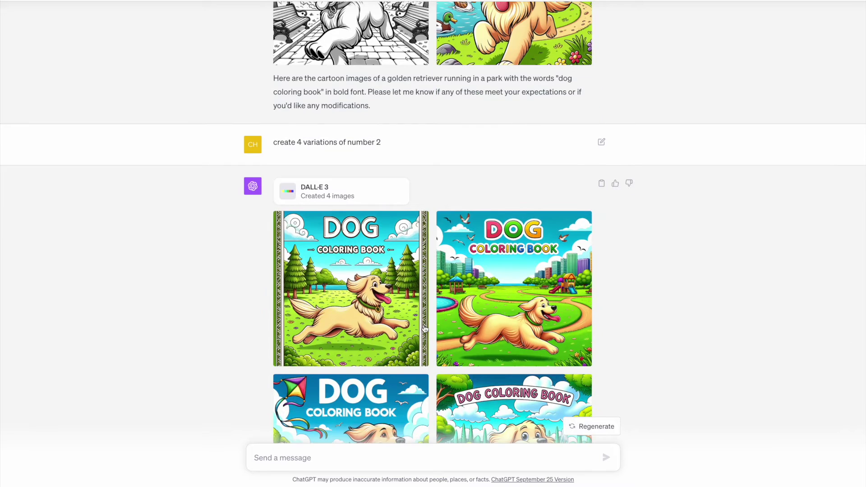
scroll(424, 328, down, 3)
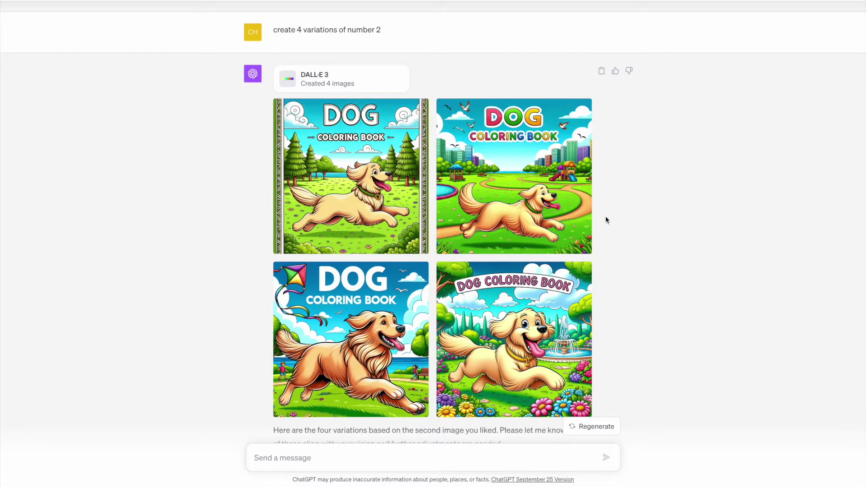
scroll(606, 220, up, 4)
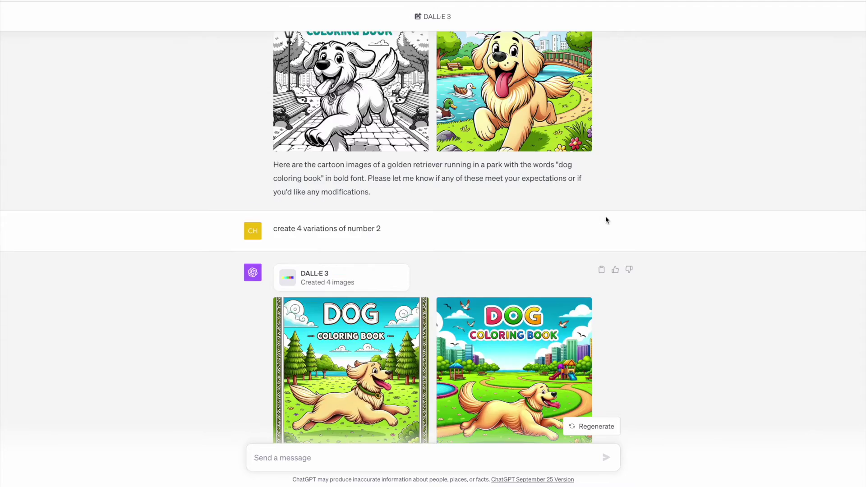
scroll(605, 220, up, 7)
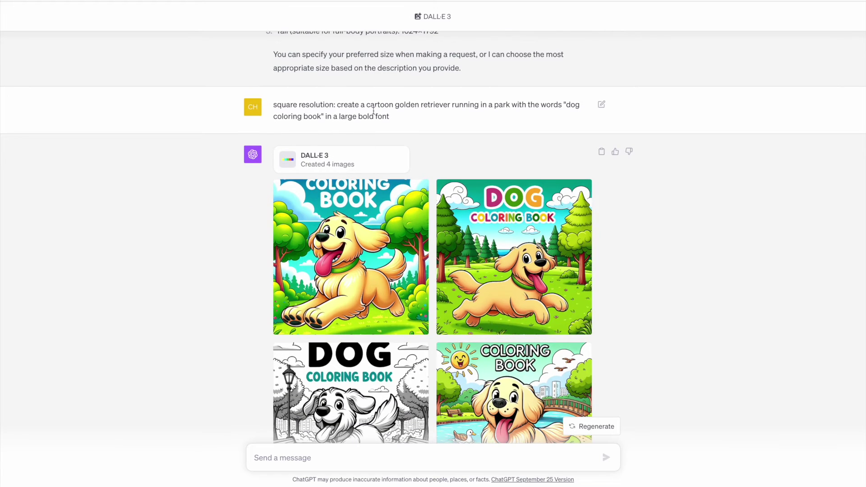
scroll(605, 220, down, 8)
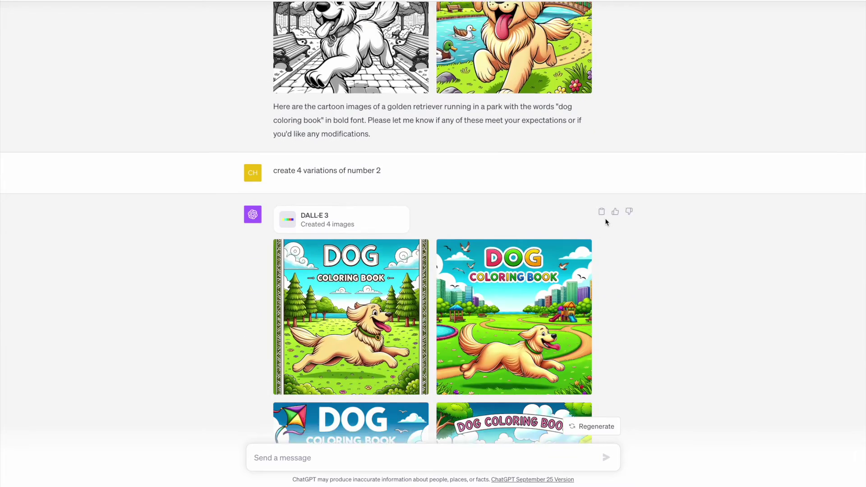
scroll(605, 218, down, 3)
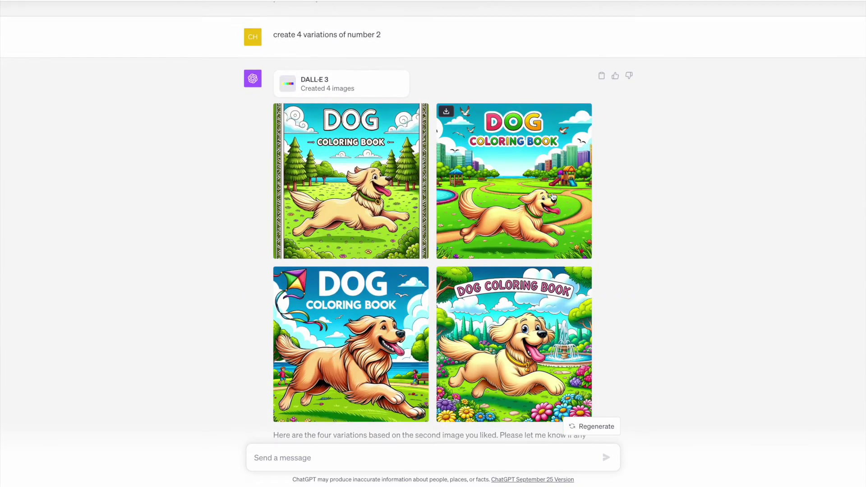
click(553, 196)
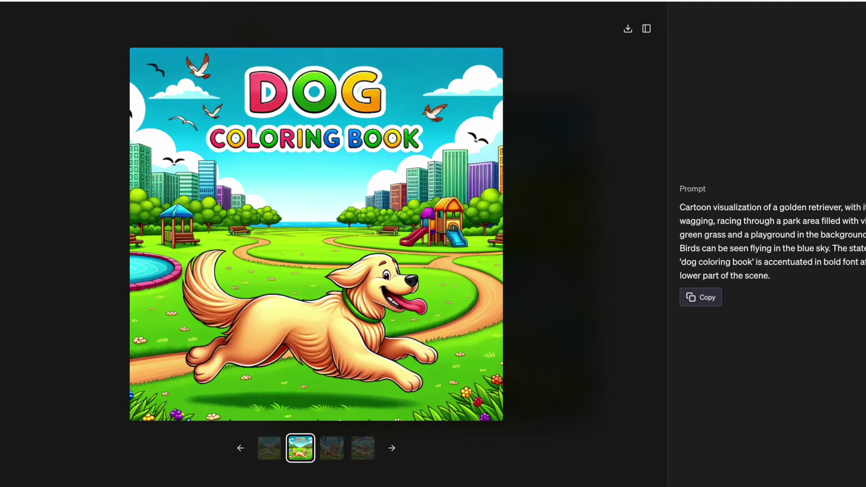
Step: Close the enlarged view and scroll through the new square images and the five example prompts
key(Escape)
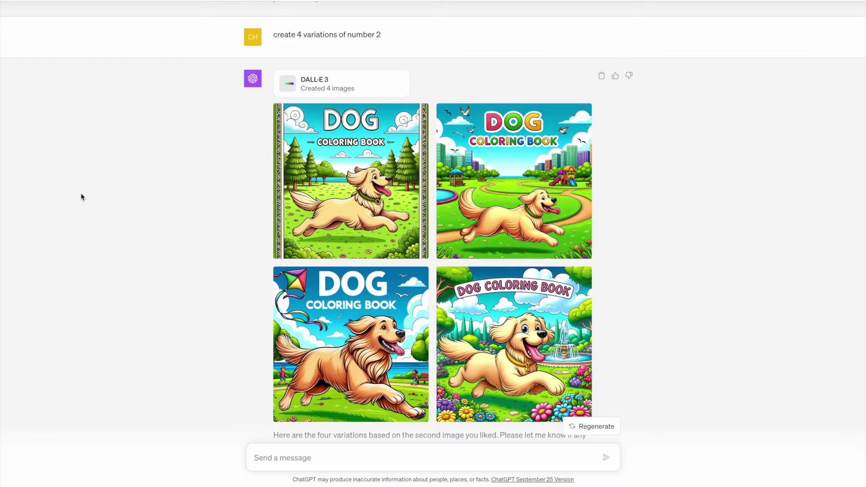
scroll(124, 230, down, 1)
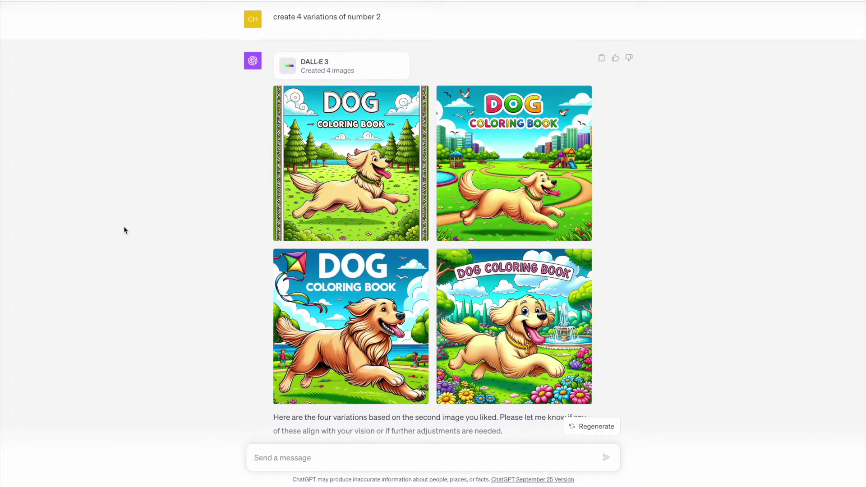
scroll(124, 230, down, 1)
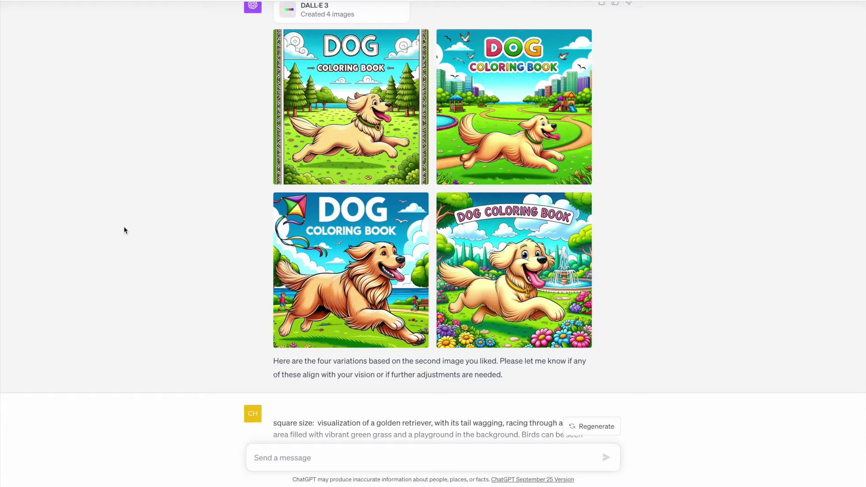
scroll(124, 228, down, 5)
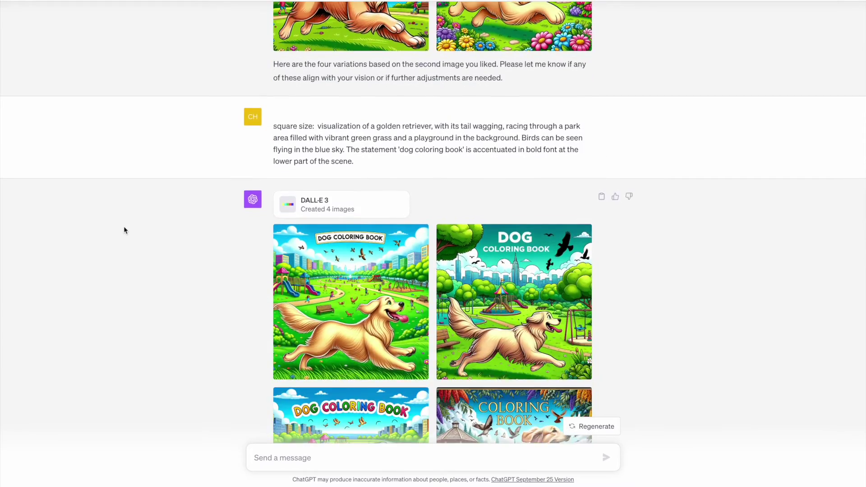
scroll(124, 230, down, 2)
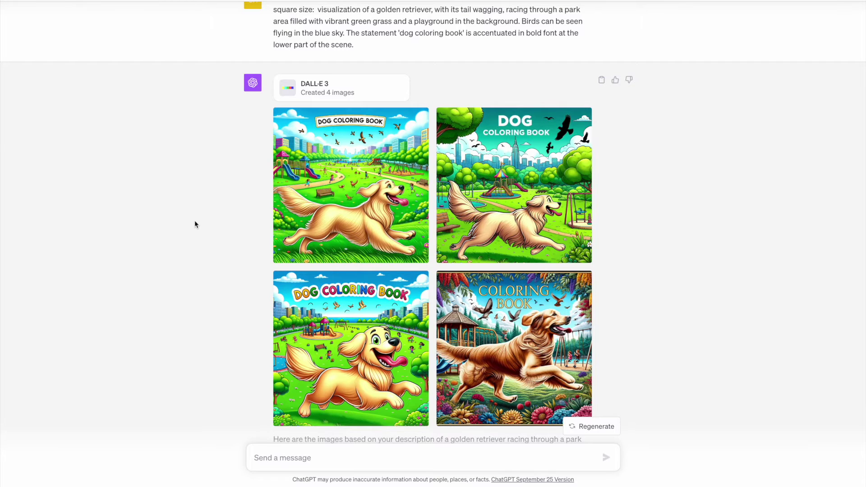
scroll(195, 222, up, 7)
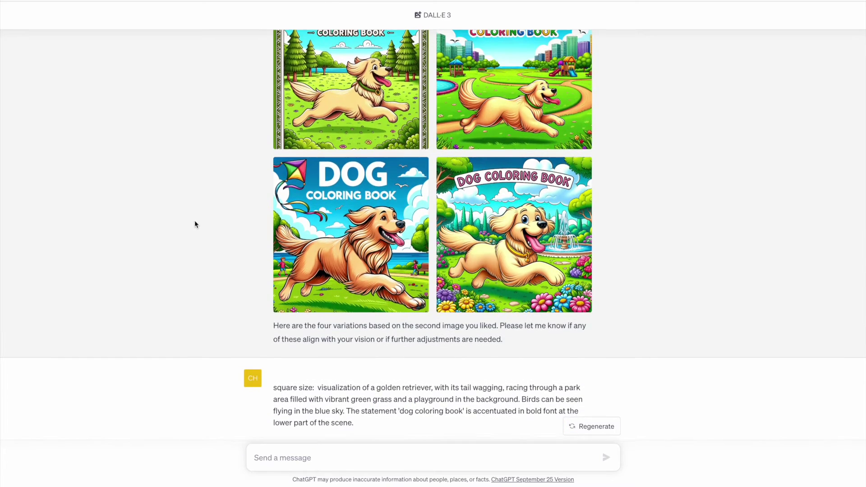
scroll(195, 223, down, 8)
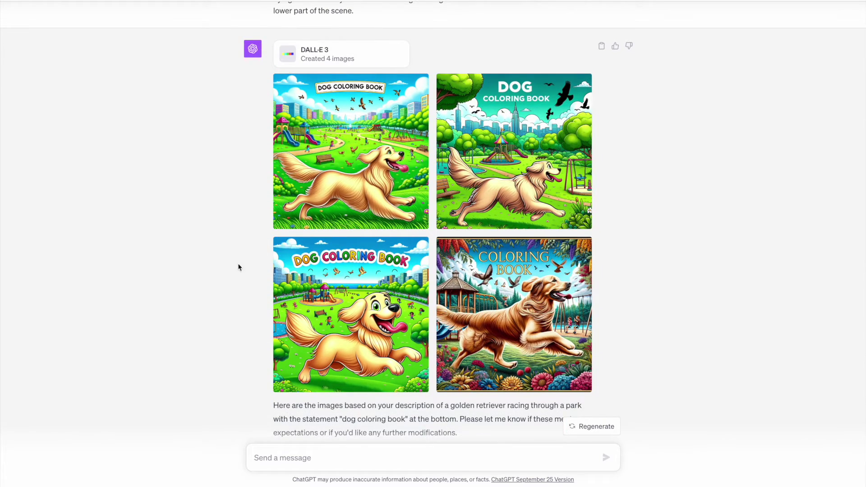
scroll(232, 267, down, 1)
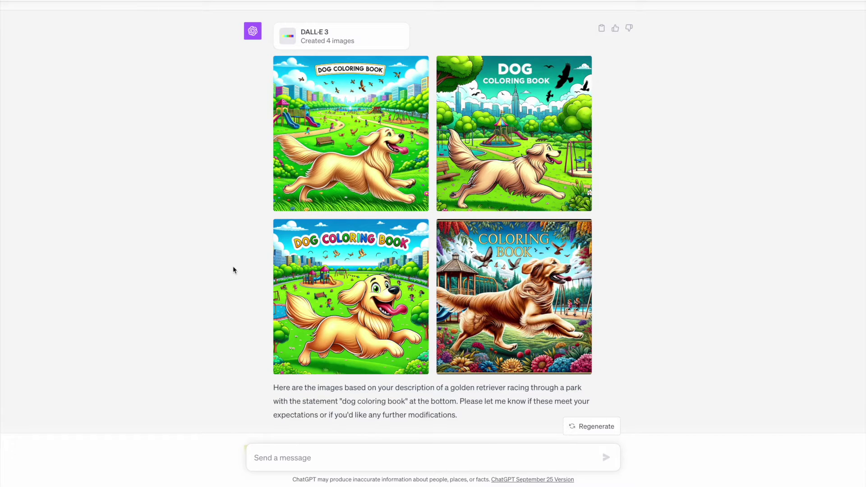
scroll(233, 270, down, 2)
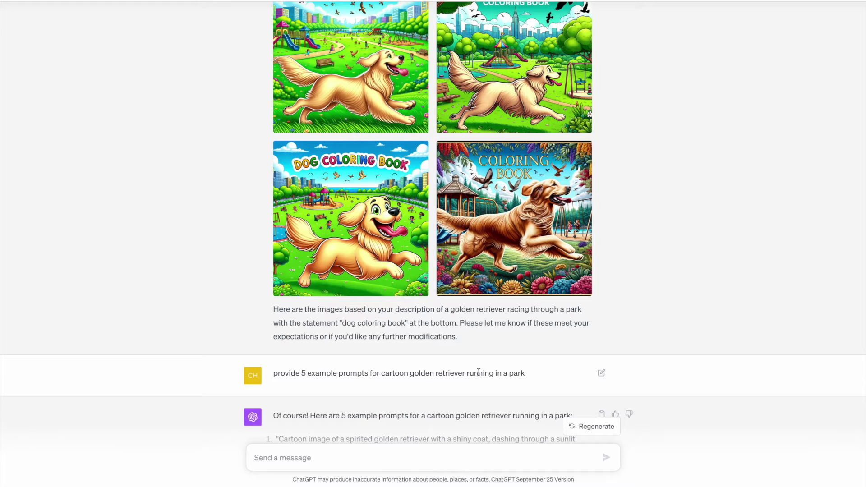
Step: Scroll through the four tall golden retriever 'dog coloring book' covers
scroll(478, 373, down, 3)
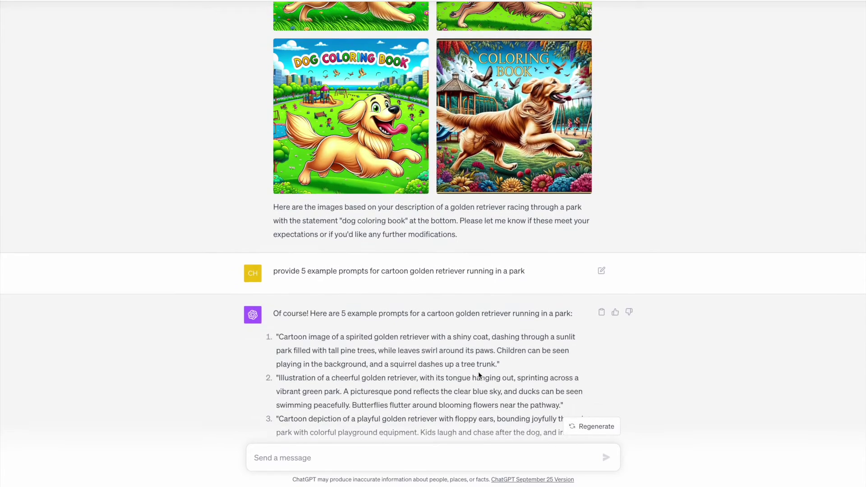
scroll(479, 376, down, 3)
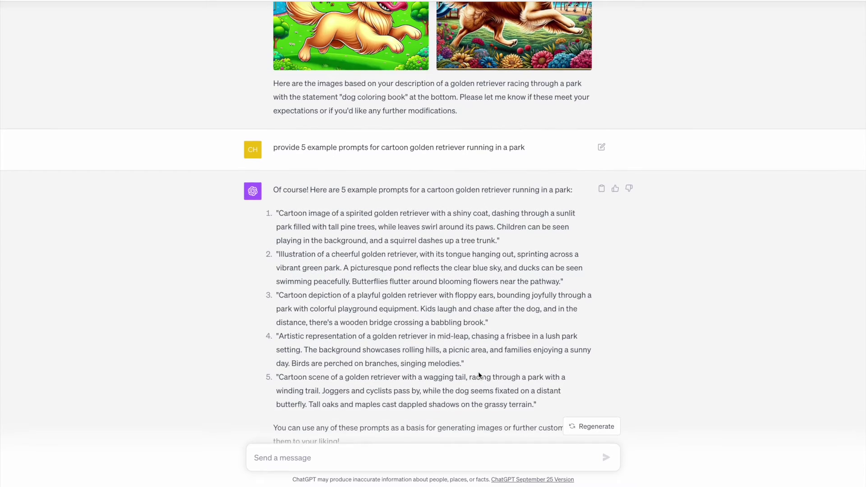
scroll(478, 373, down, 1)
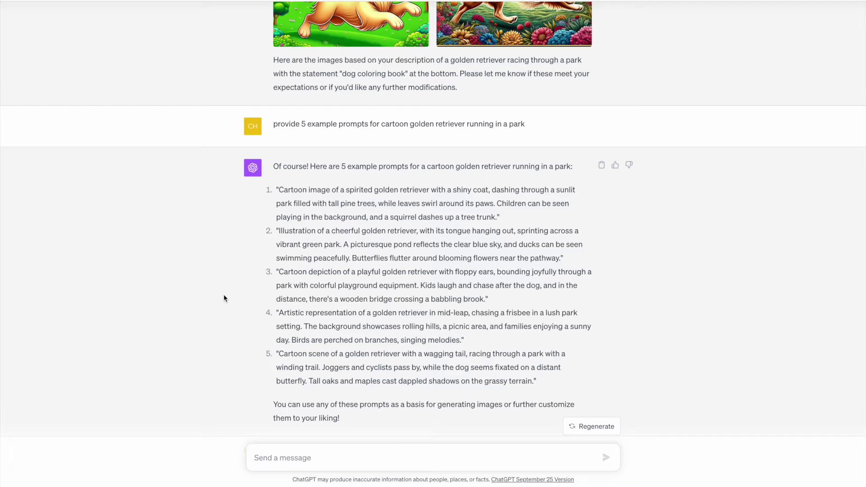
scroll(224, 295, up, 3)
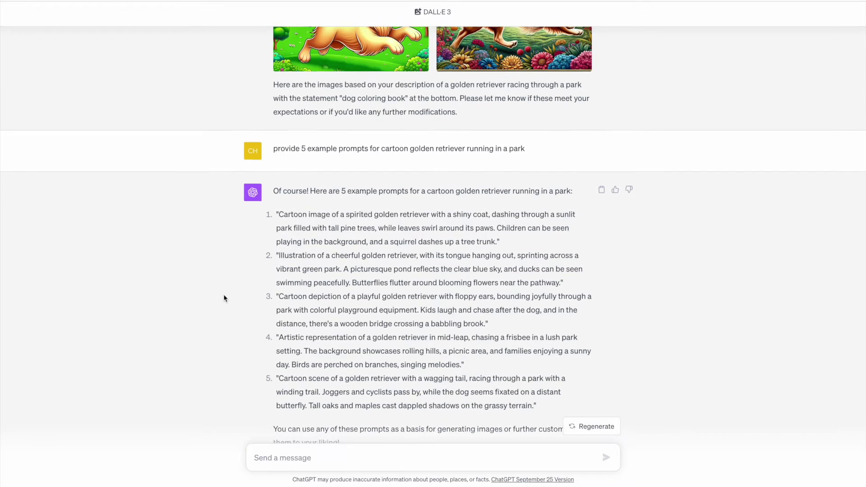
scroll(223, 294, up, 6)
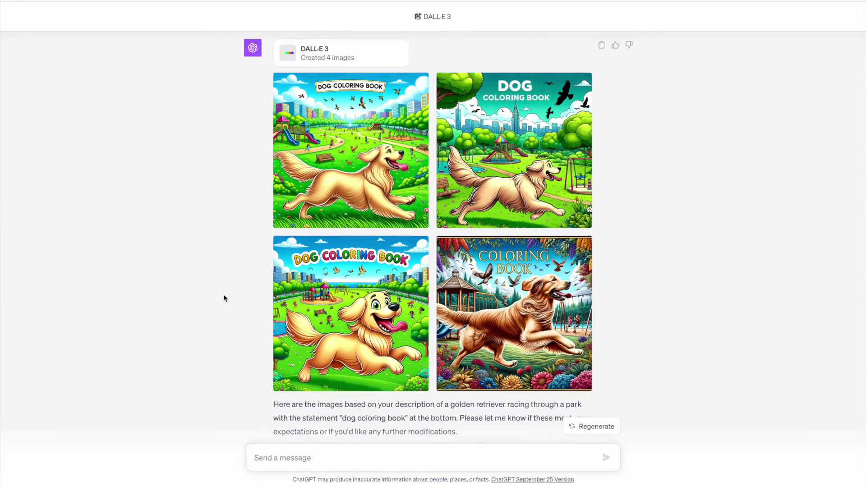
scroll(226, 285, down, 4)
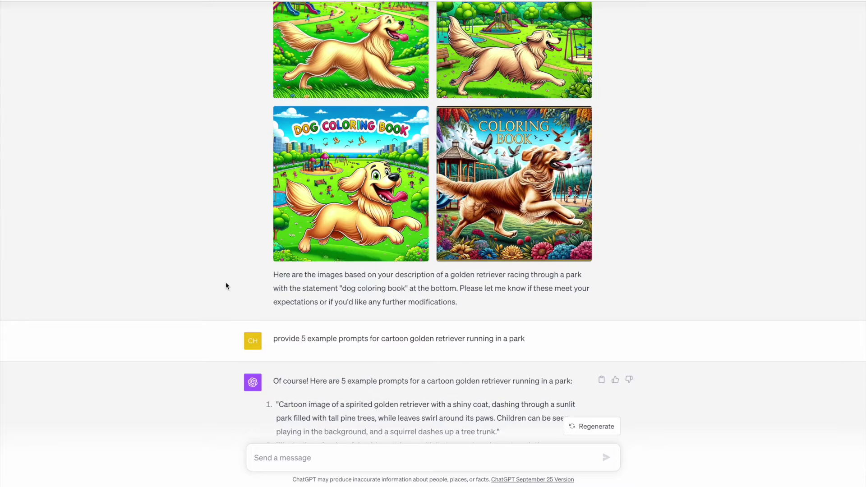
scroll(226, 285, down, 2)
Step: Continue down past the reply text to the four tall sleeping-cat 'cat coloring book' images
scroll(226, 286, down, 2)
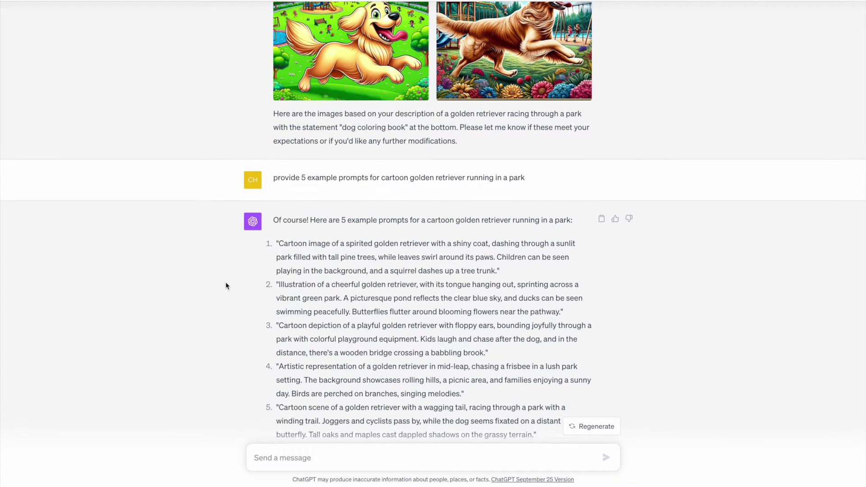
scroll(226, 282, down, 1)
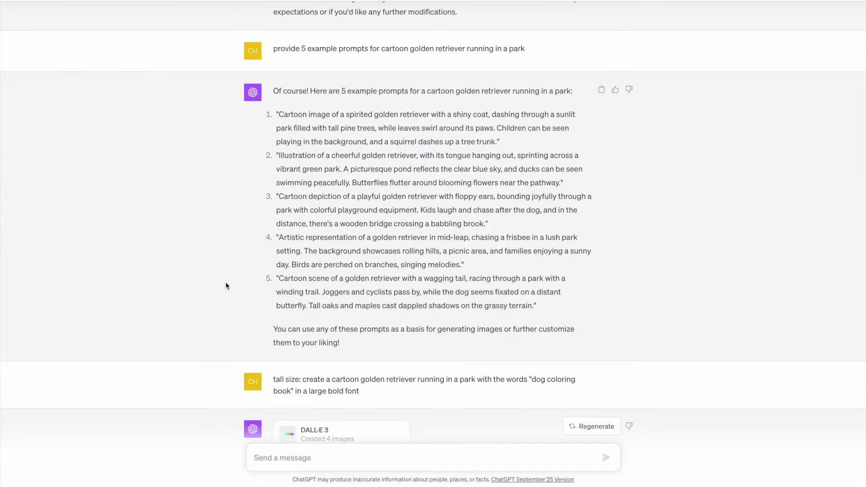
scroll(225, 285, down, 3)
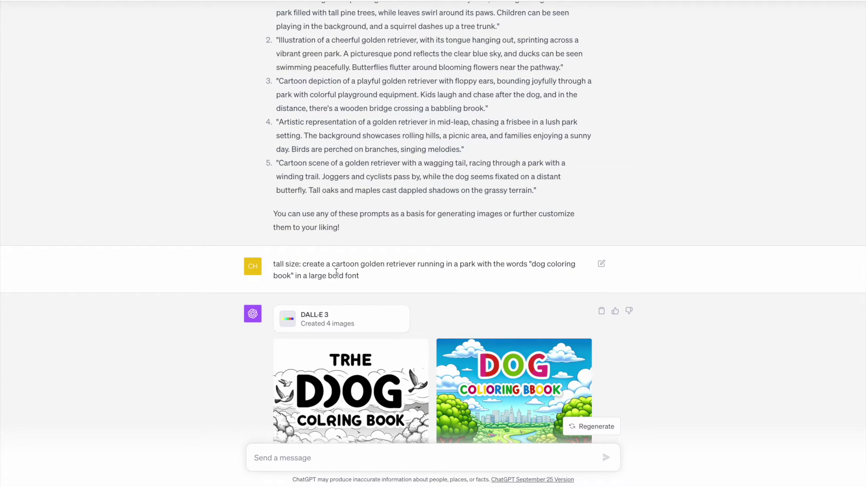
scroll(338, 273, down, 2)
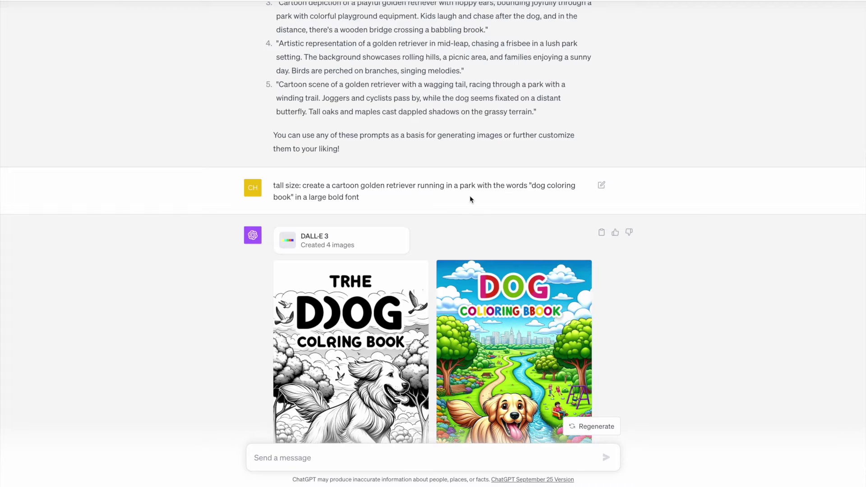
scroll(462, 197, down, 2)
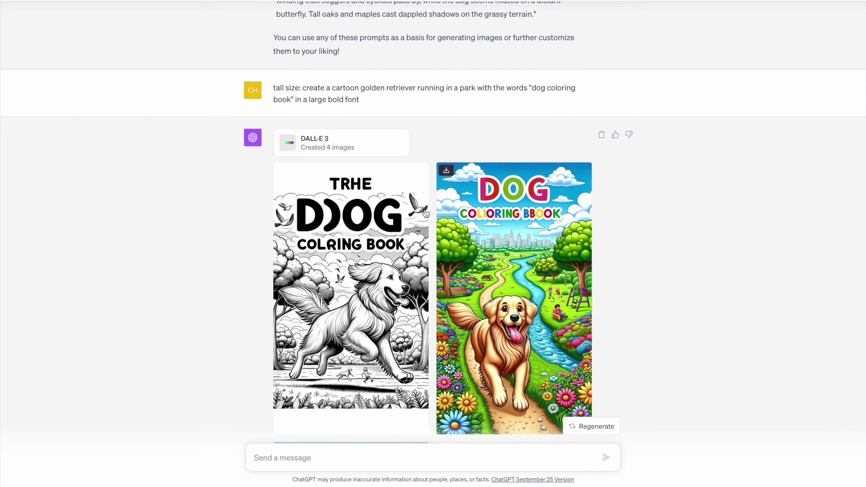
scroll(426, 246, down, 2)
scroll(427, 246, down, 4)
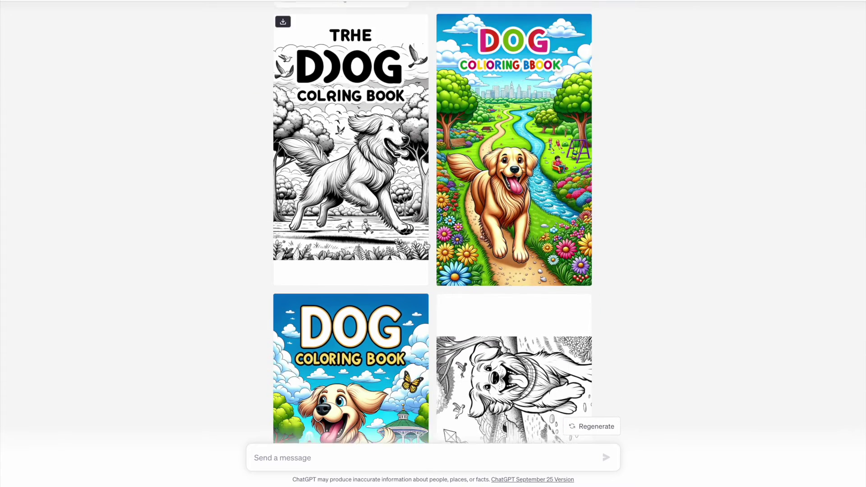
scroll(383, 252, down, 1)
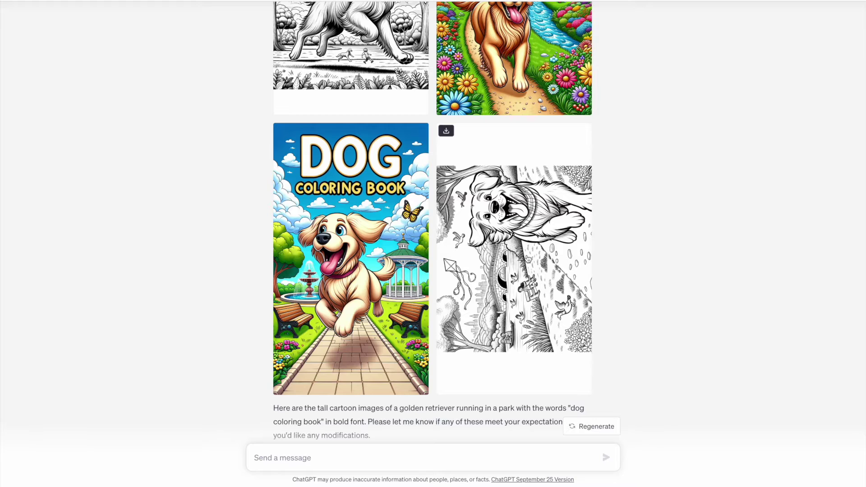
scroll(528, 259, down, 1)
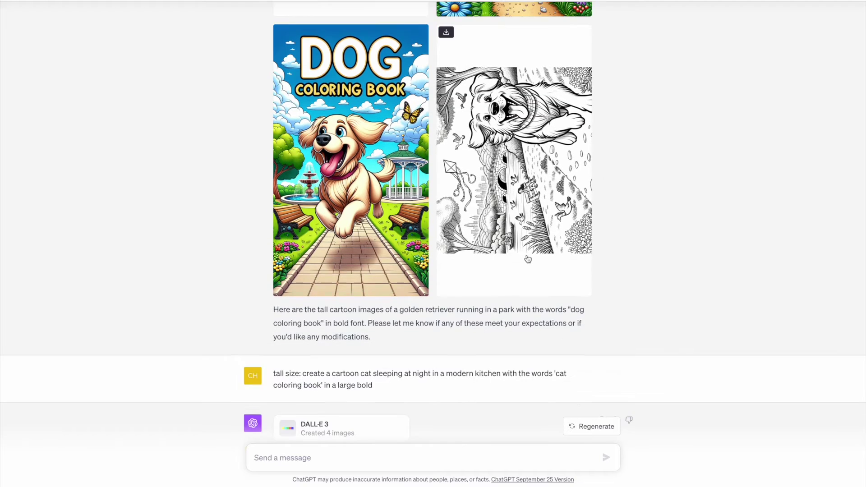
Step: Scroll through the four tall night-time kitchen sleeping-cat covers down to the caption text
scroll(526, 257, down, 1)
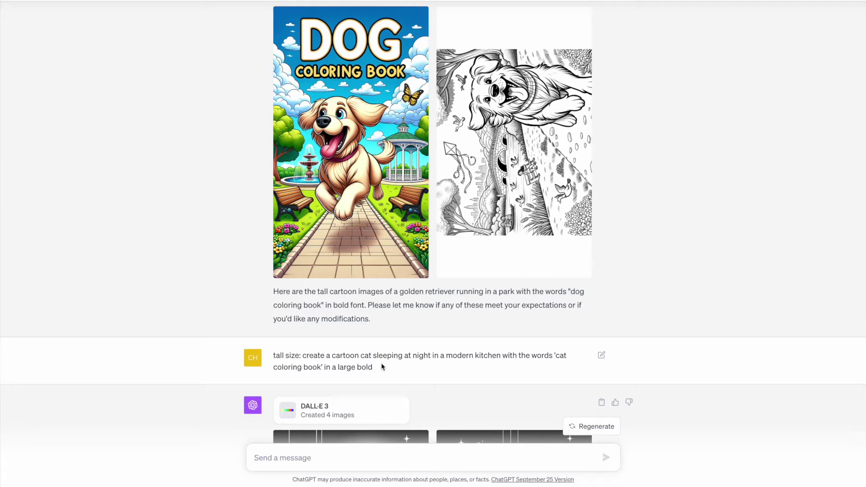
scroll(382, 366, down, 4)
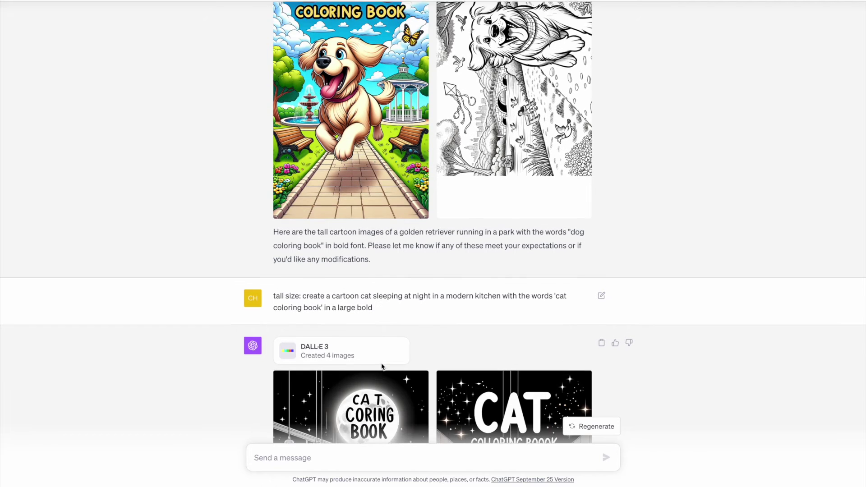
scroll(383, 365, down, 3)
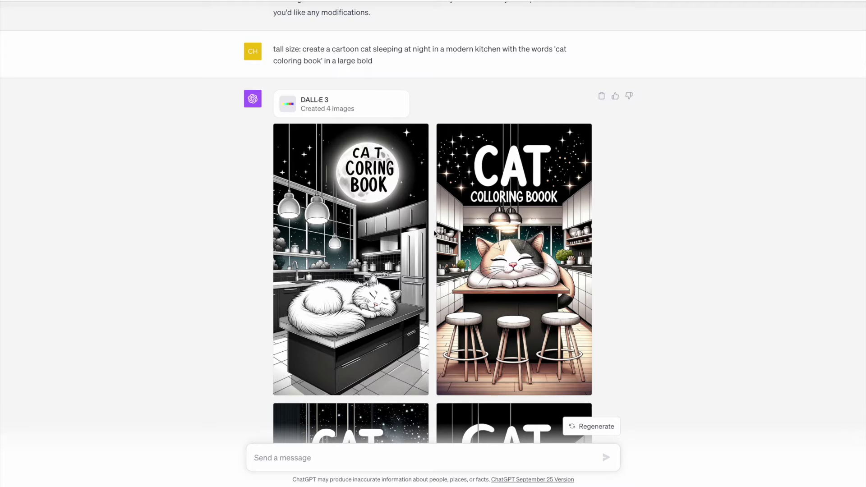
scroll(434, 232, down, 3)
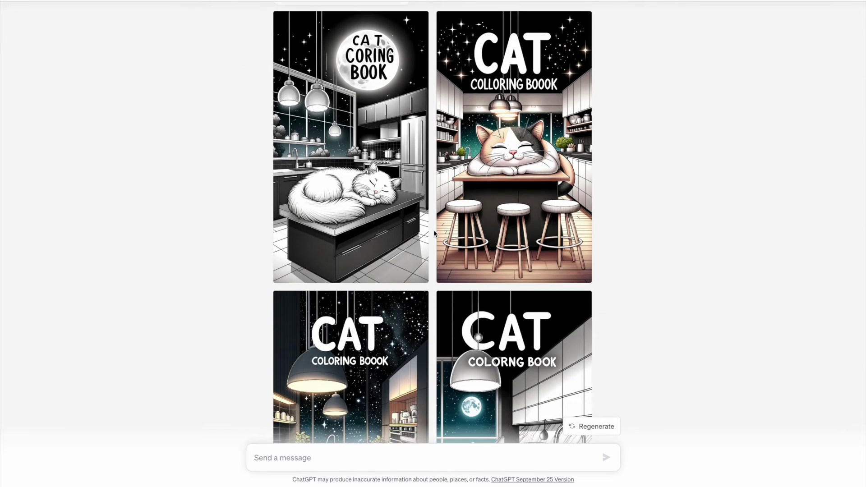
scroll(434, 233, down, 1)
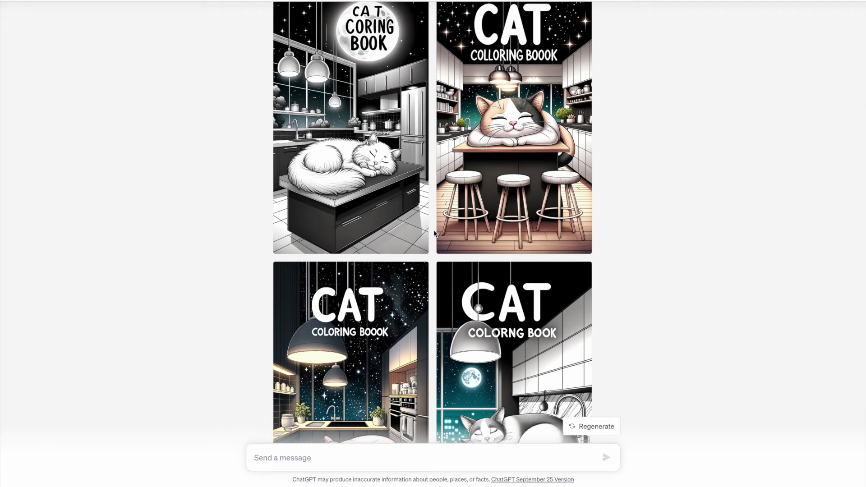
scroll(434, 234, down, 1)
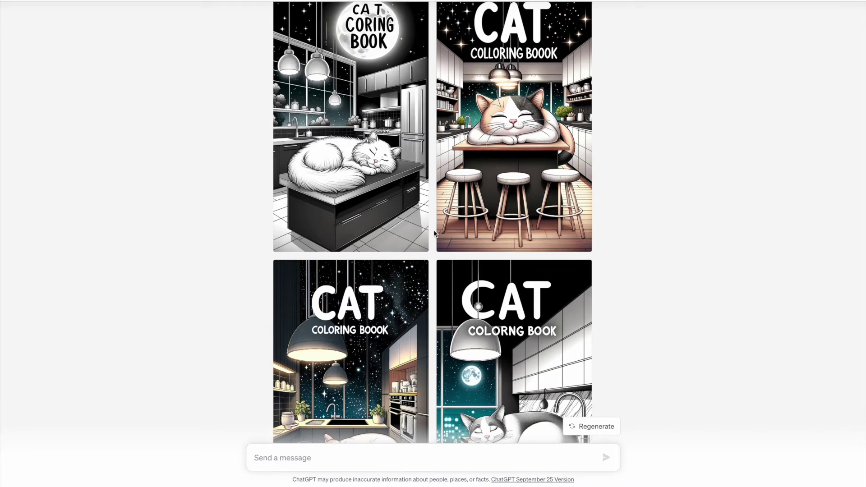
scroll(434, 233, down, 1)
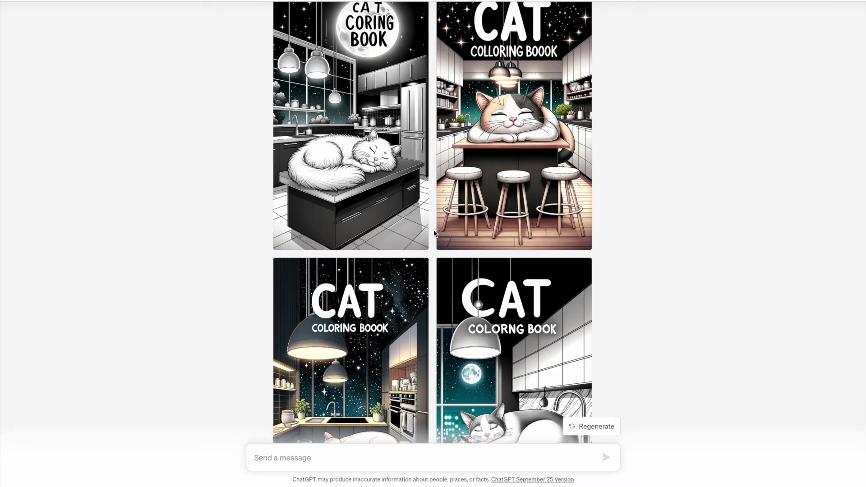
scroll(435, 234, down, 1)
scroll(435, 234, down, 3)
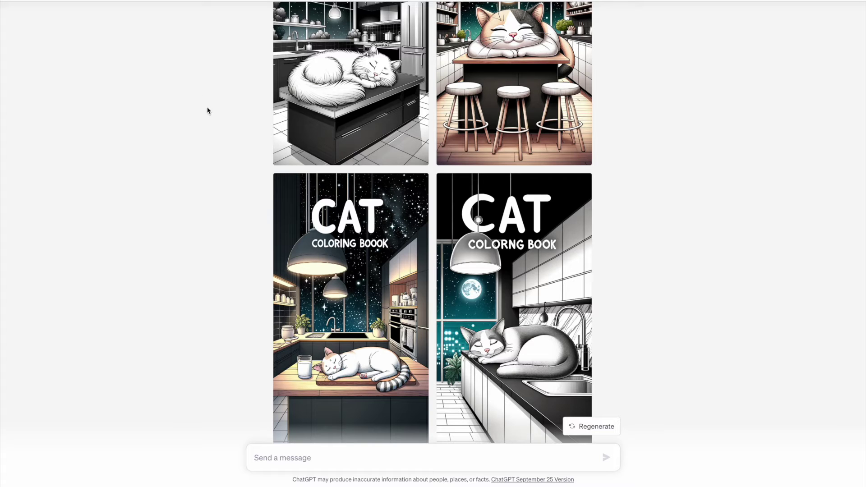
scroll(219, 133, down, 3)
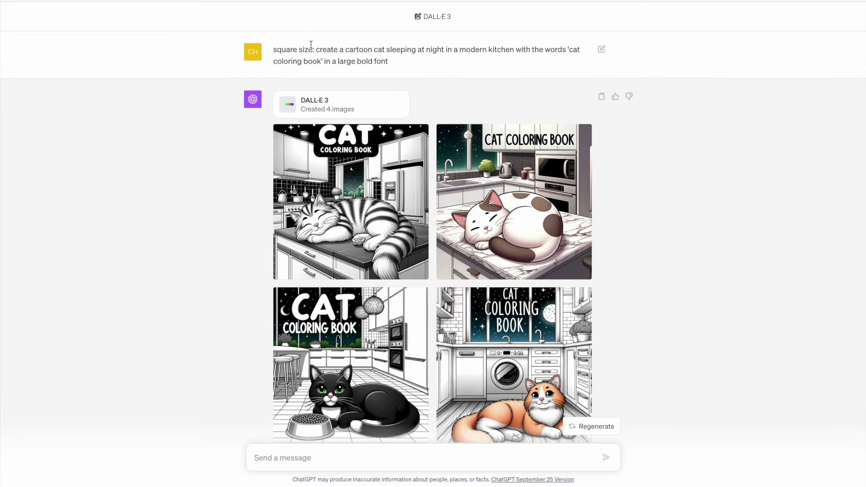
Step: Scroll down to the four square Santa 'christmas coloring book' images
scroll(221, 202, down, 1)
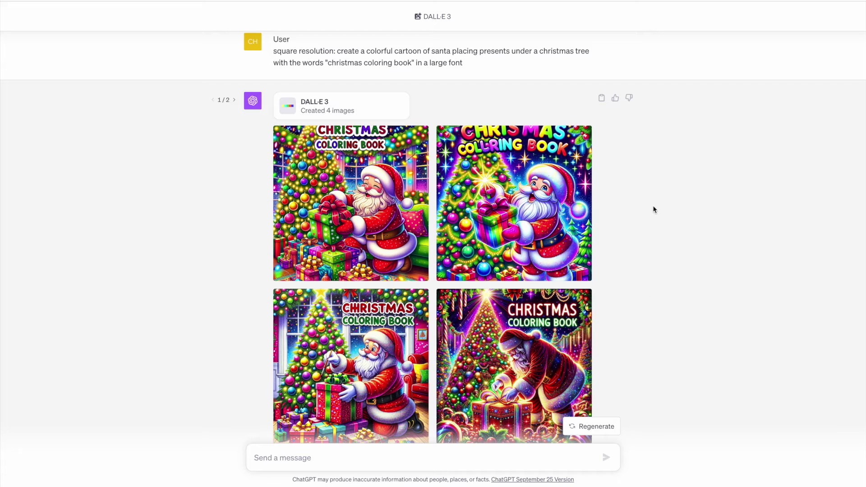
Step: Switch the Christmas response from set 1/2 to set 2/2 of the Santa images
scroll(562, 109, down, 1)
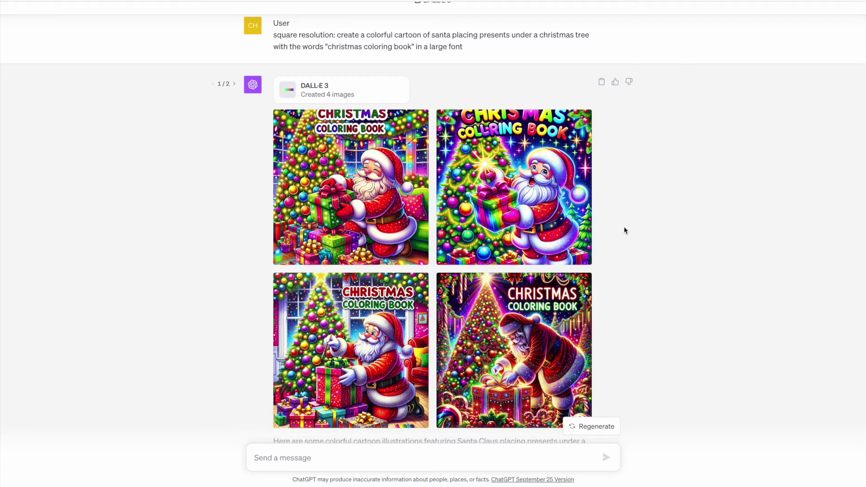
click(234, 84)
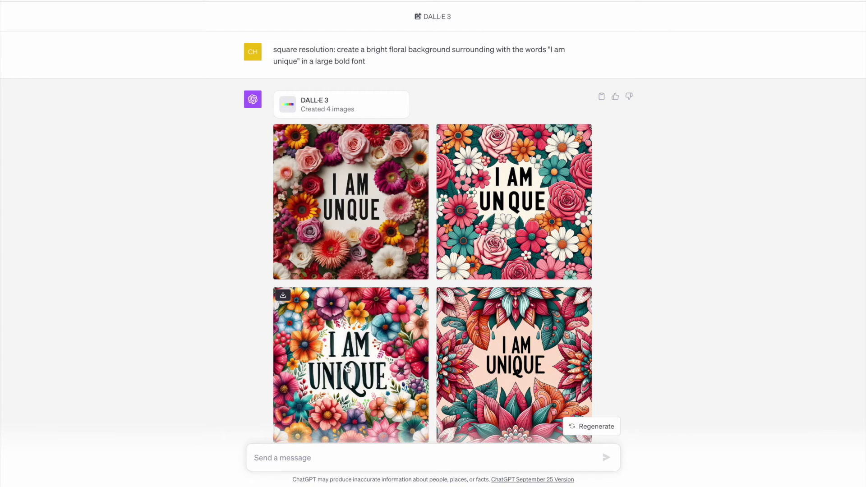
Step: Regenerate the four floral 'I am unique' images with the words in a large script font
mouse_move(509, 366)
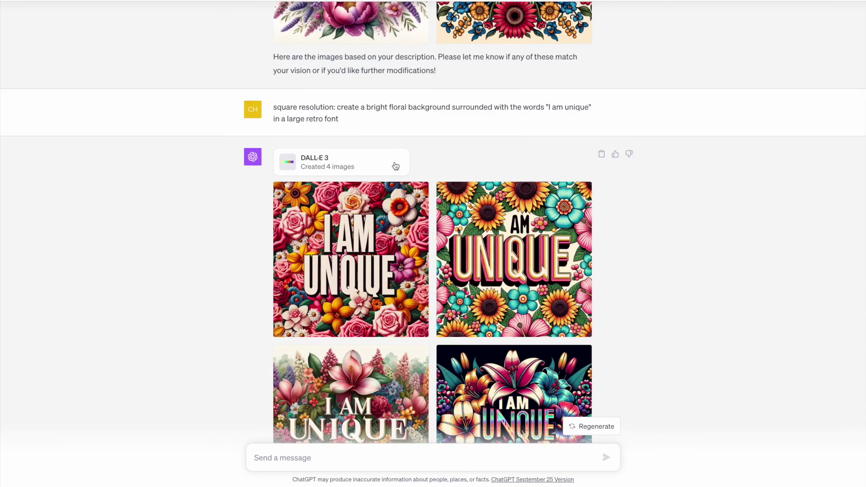
Step: Scroll down to the four floral 'I am unique' images redone in a large retro font
scroll(395, 166, down, 2)
scroll(396, 166, down, 2)
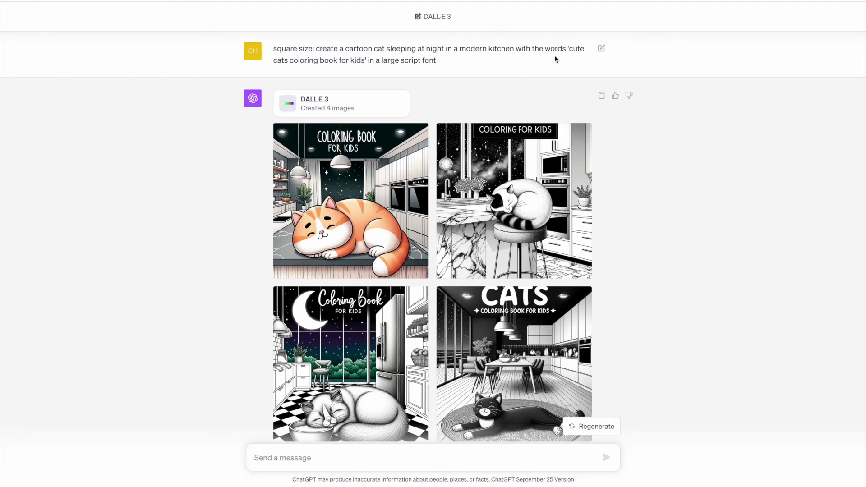
Step: Highlight the quoted 'cute cats coloring book for kids' title in the square cat prompt, then deselect it
drag(568, 48, 366, 61)
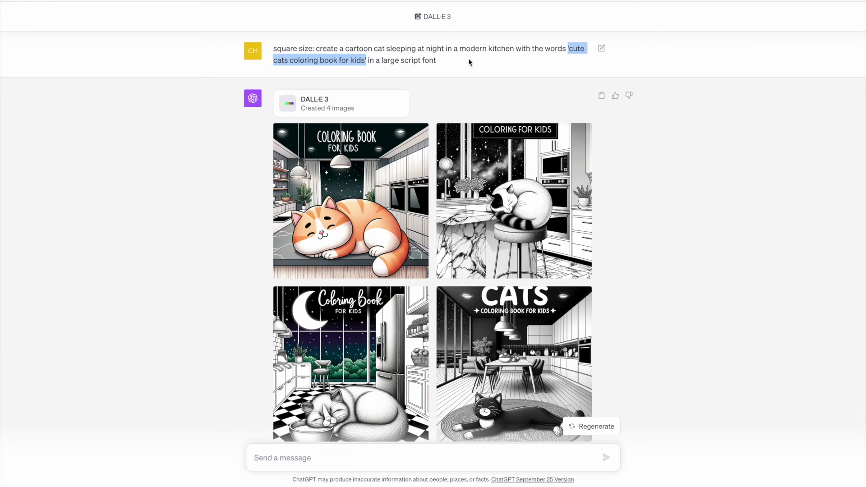
click(536, 59)
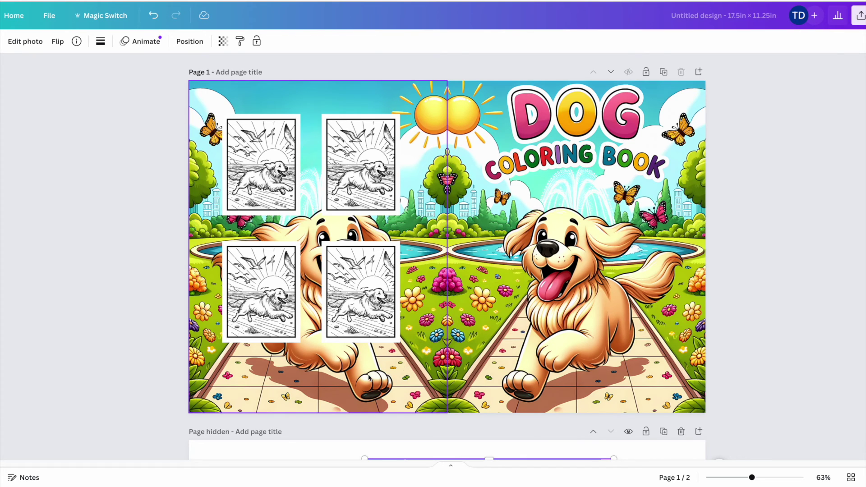
Step: Select and deselect the left dog image, then scroll to hidden page 2 with the square dog cover
click(279, 378)
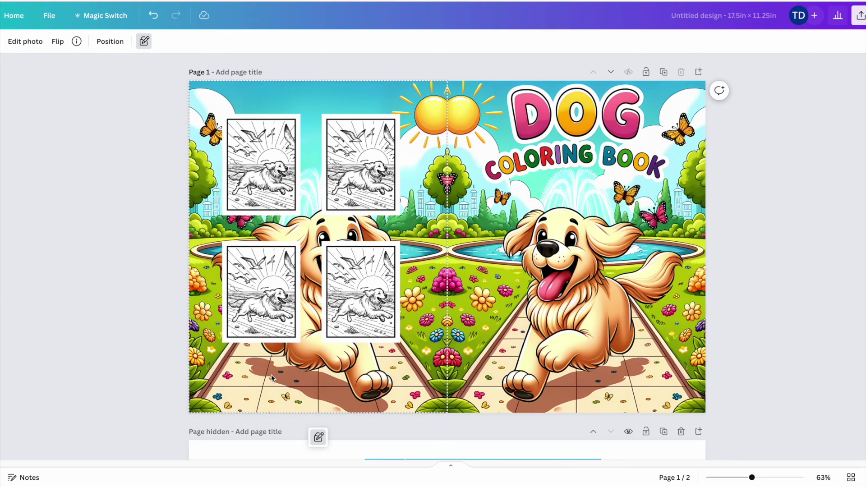
click(167, 373)
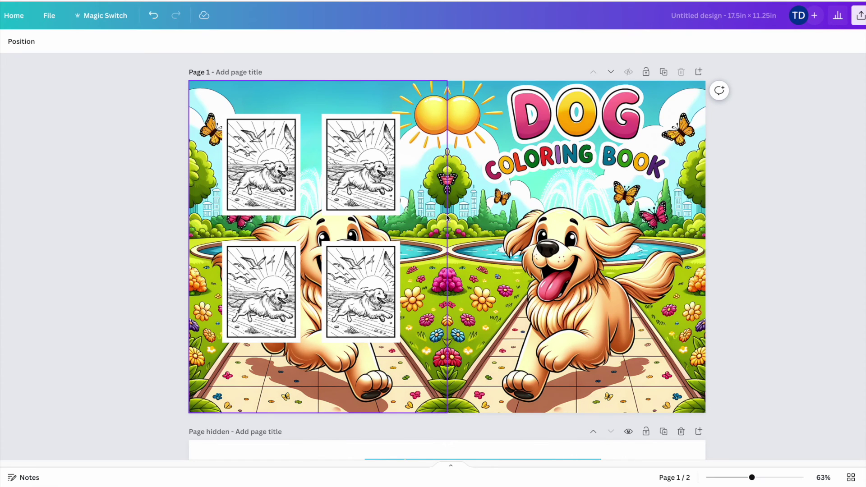
scroll(447, 230, down, 6)
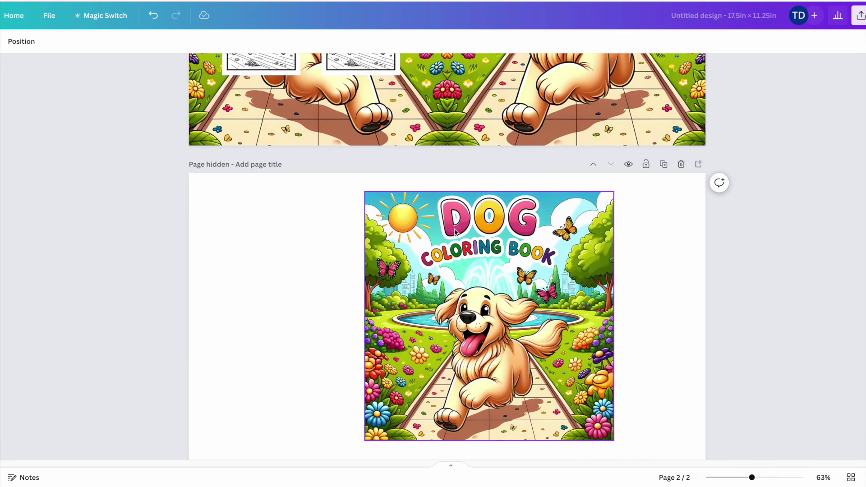
Step: Erase the 'DOG COLORING BOOK' title from the square dog image using Magic Eraser at brush size 38
click(463, 204)
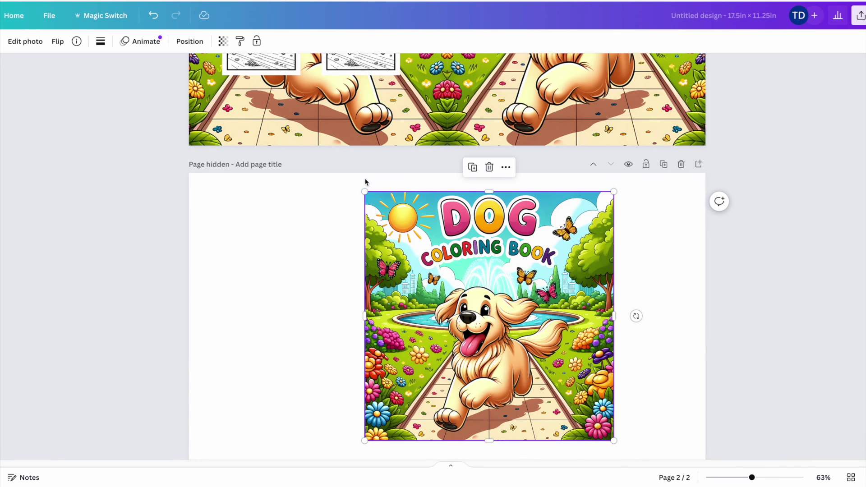
click(27, 40)
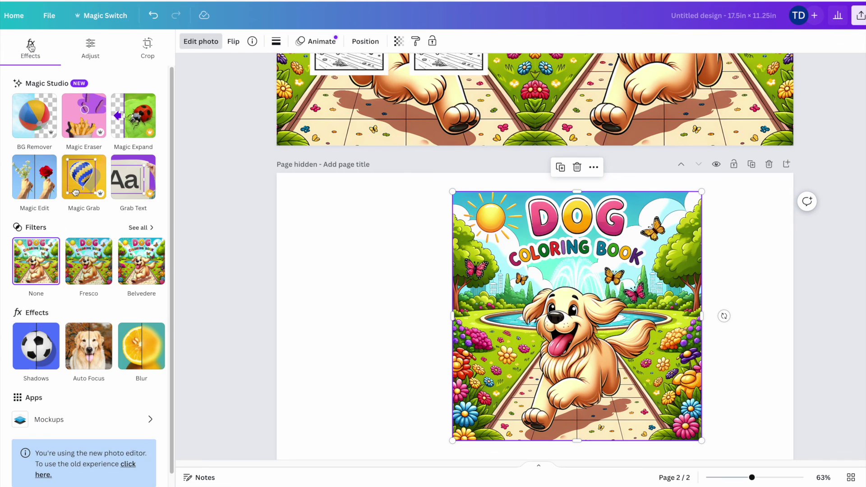
click(91, 119)
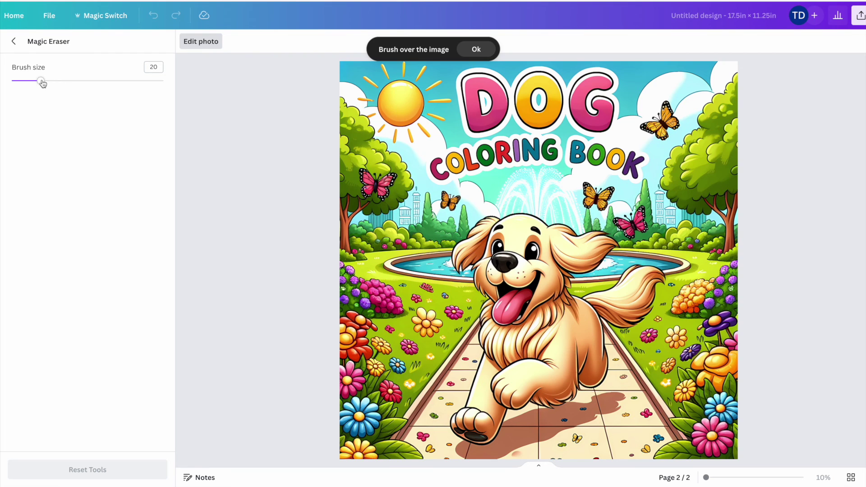
drag(42, 81, 68, 81)
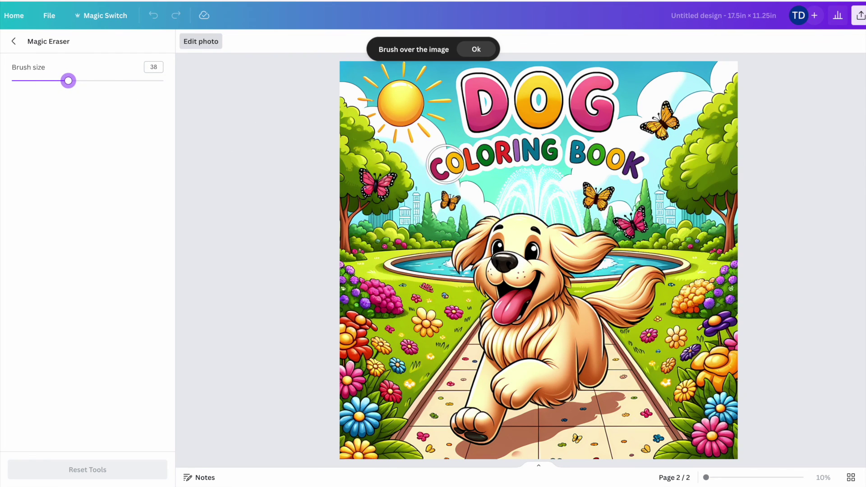
mouse_move(441, 167)
mouse_down()
mouse_move(552, 150)
mouse_move(631, 164)
mouse_move(618, 155)
mouse_move(603, 87)
mouse_move(581, 111)
mouse_move(556, 112)
mouse_move(539, 88)
mouse_move(480, 92)
mouse_move(541, 88)
mouse_up()
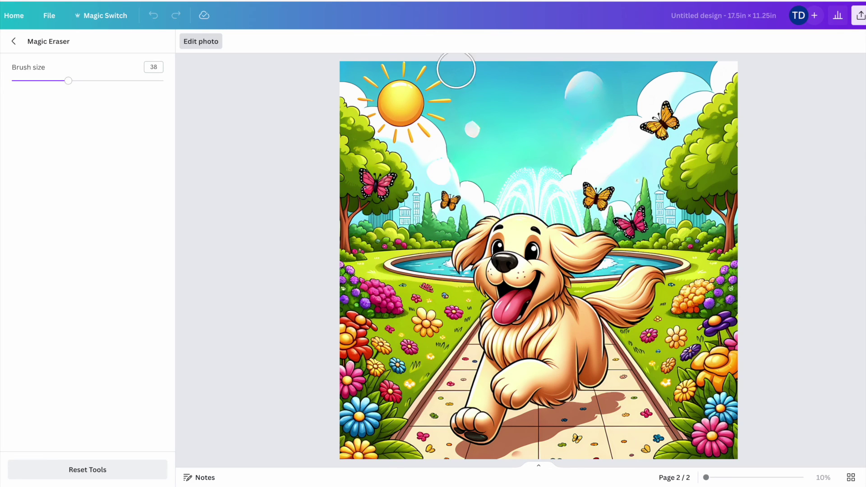
click(20, 47)
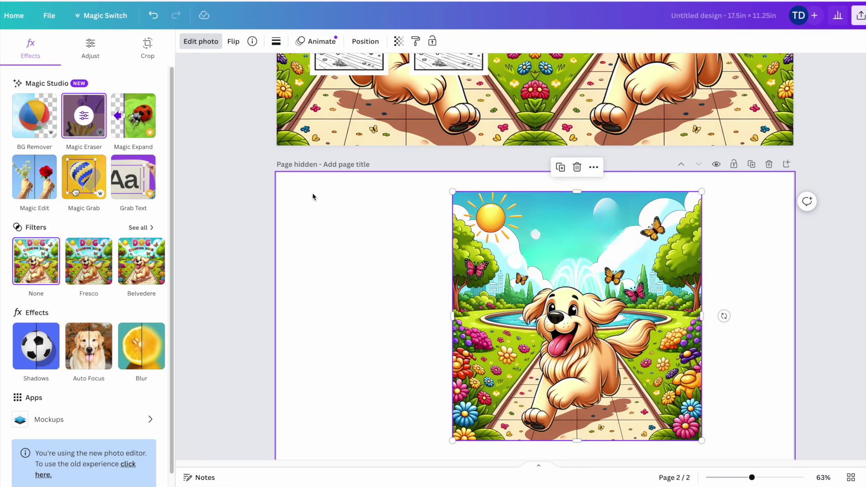
mouse_move(315, 1)
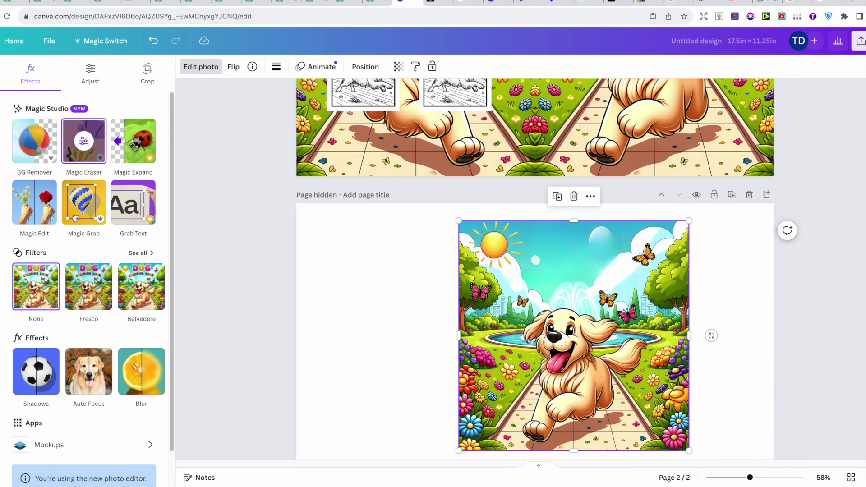